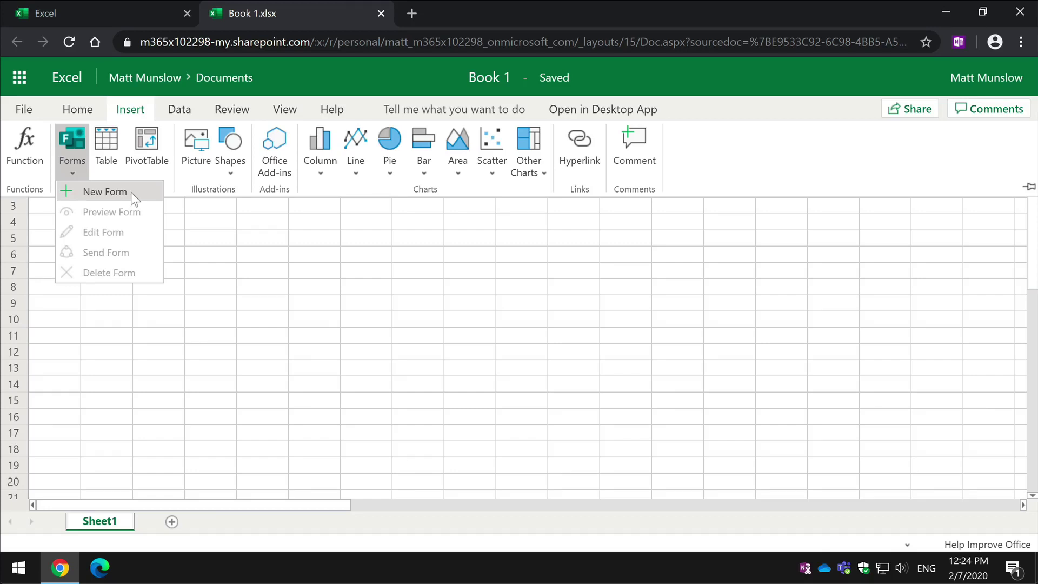
Start a new blank Excel workbook, Book 1.xlsx, from the Office app launcher.
click(130, 193)
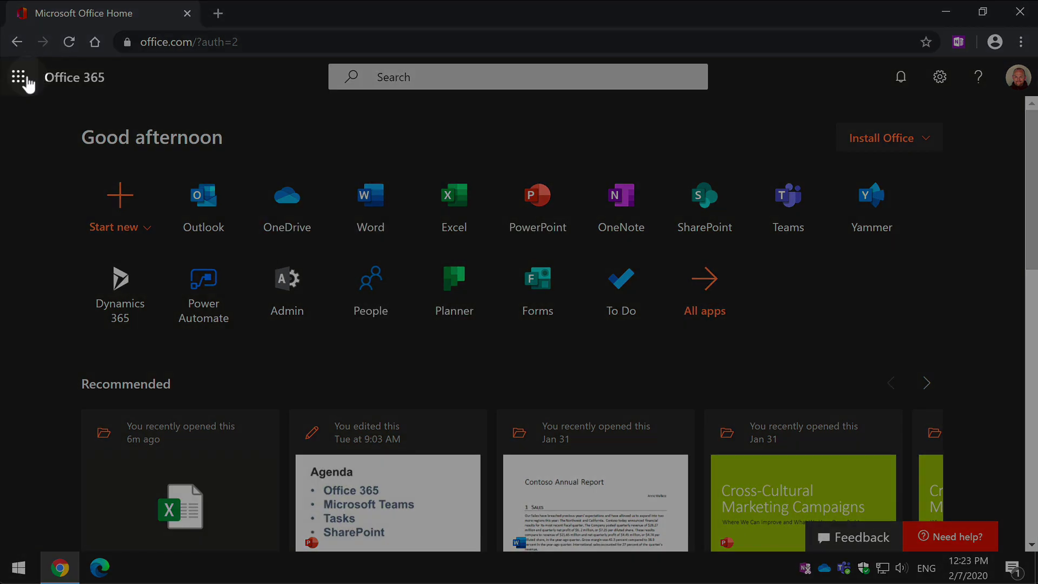
click(24, 79)
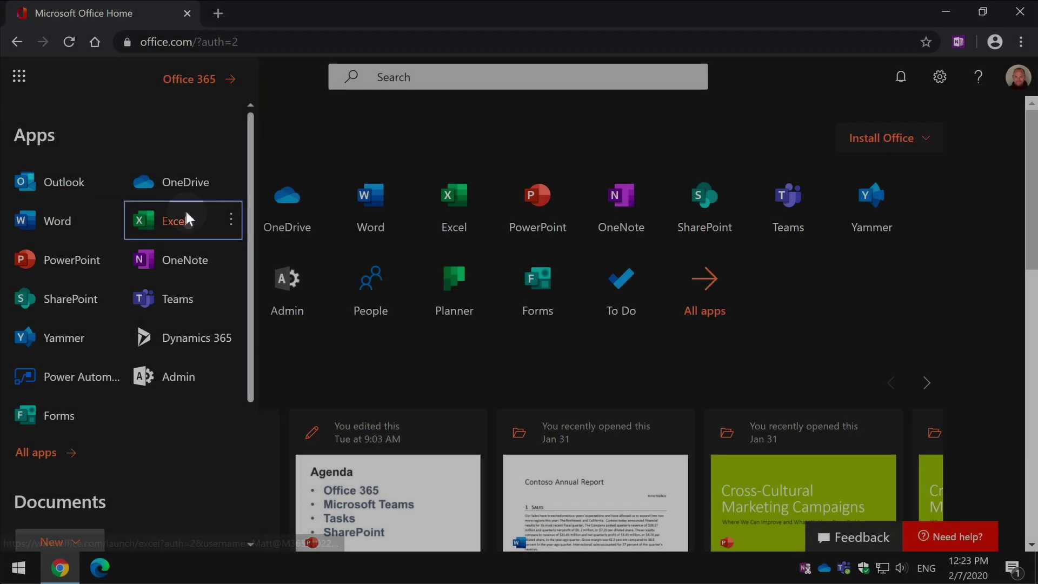
click(184, 217)
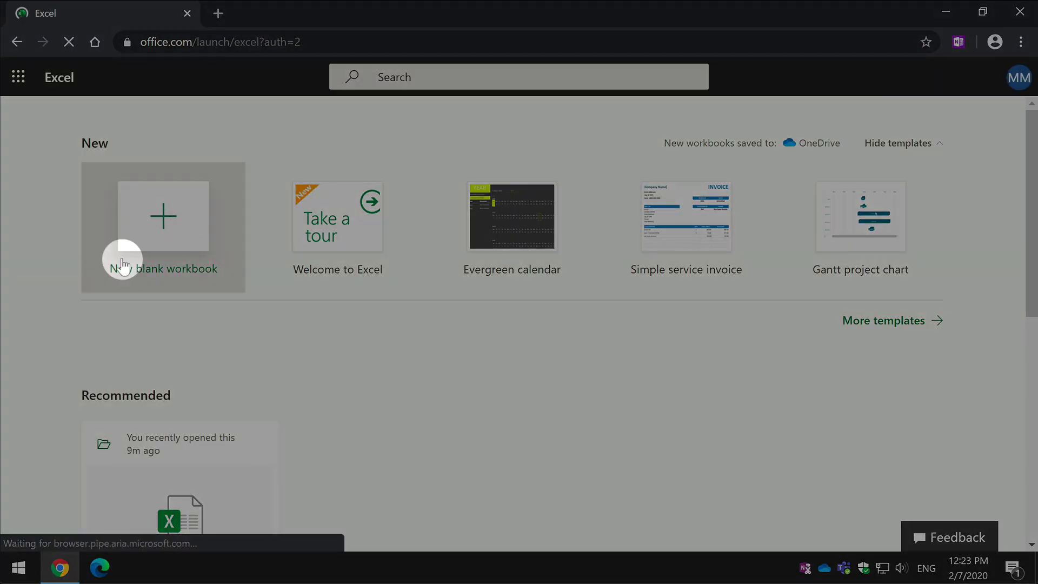
click(162, 209)
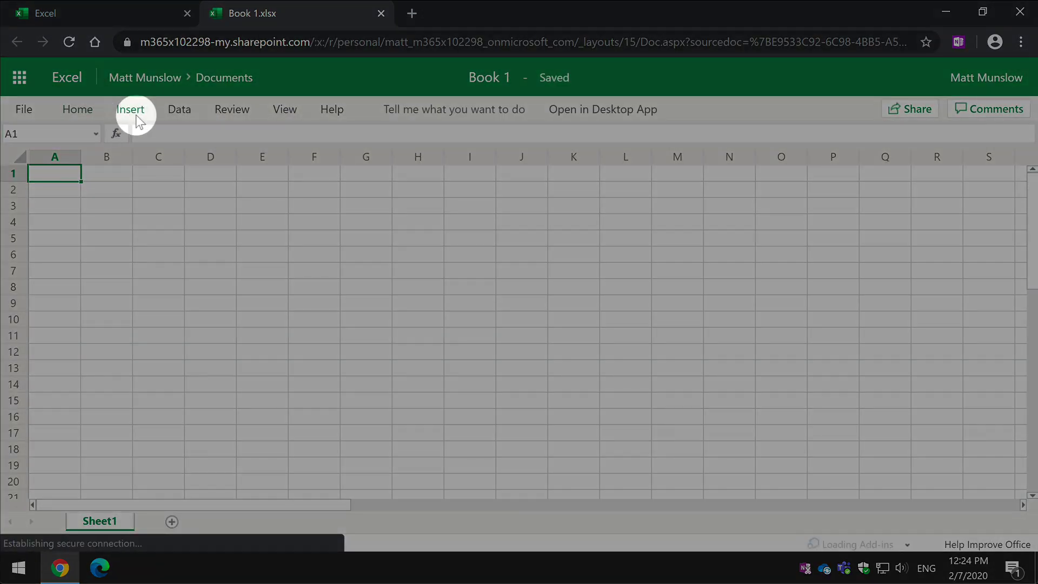
Create a new Microsoft Forms form titled 'Book 1' linked to the workbook via Insert > Forms.
click(136, 118)
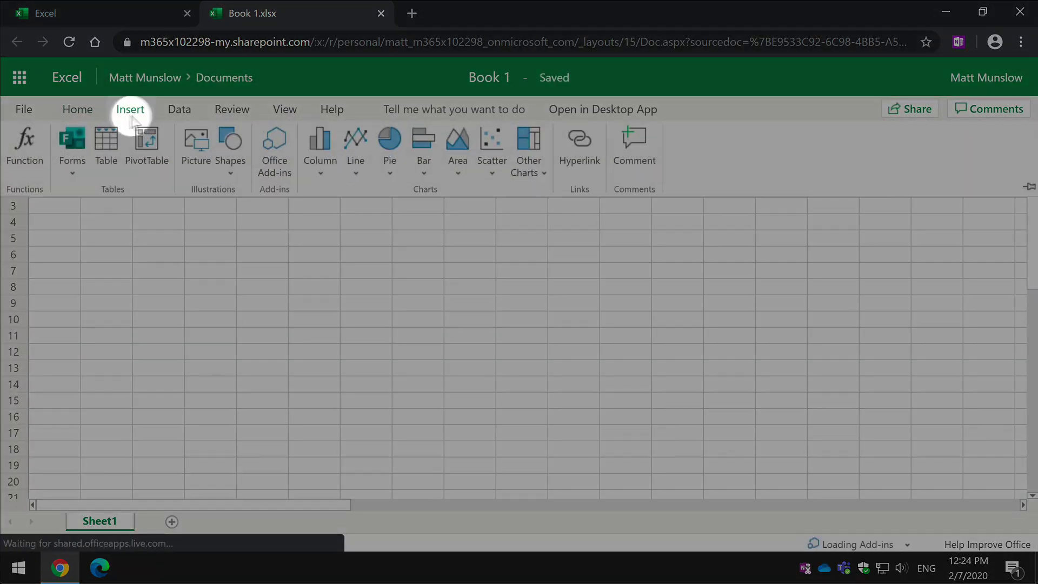
click(73, 151)
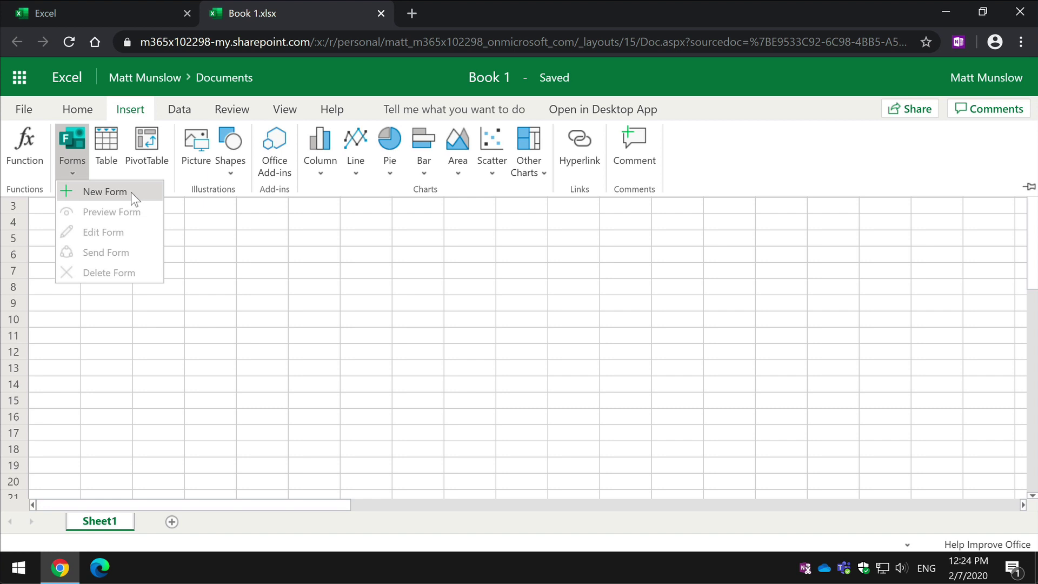
click(131, 192)
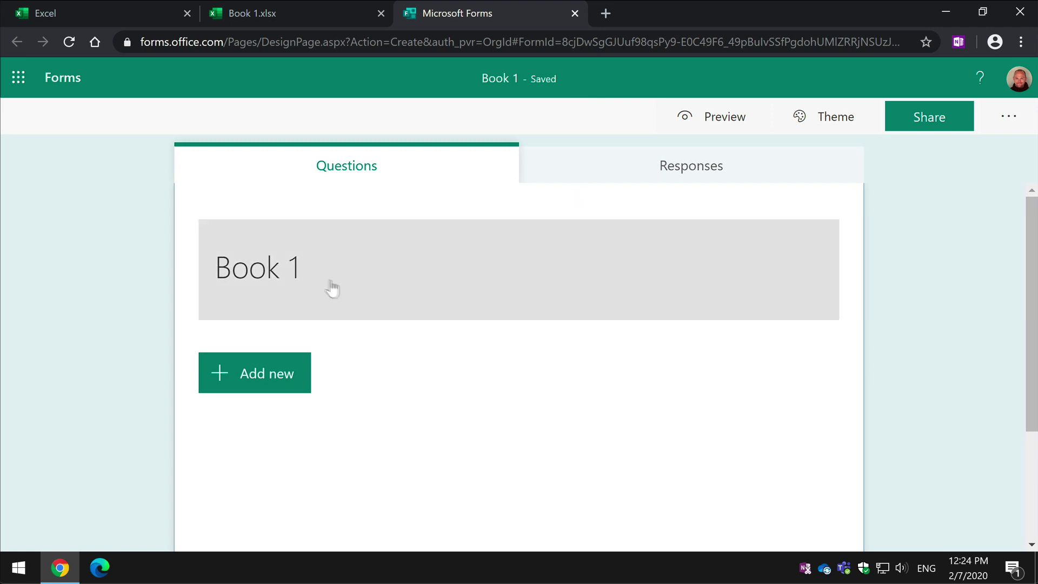
Rename the form to 'Survey' and add a multiple-choice question and a text question.
click(258, 268)
text(Survey)
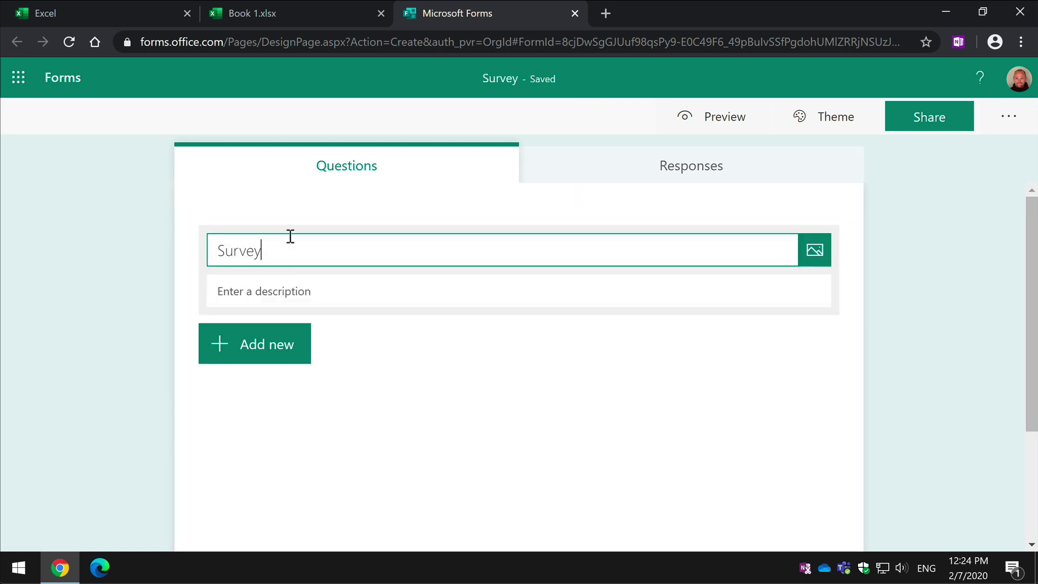
click(252, 345)
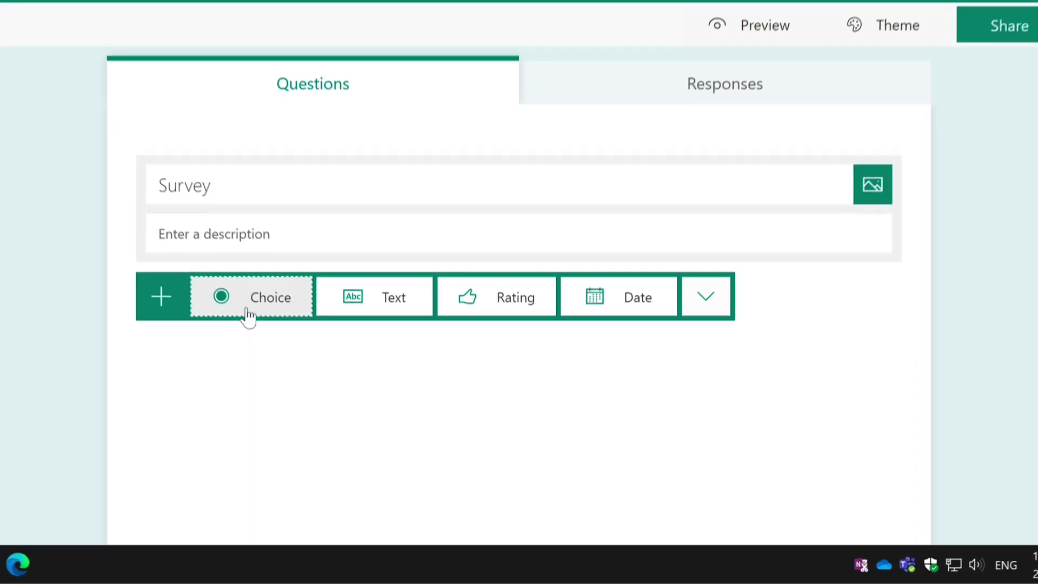
click(262, 325)
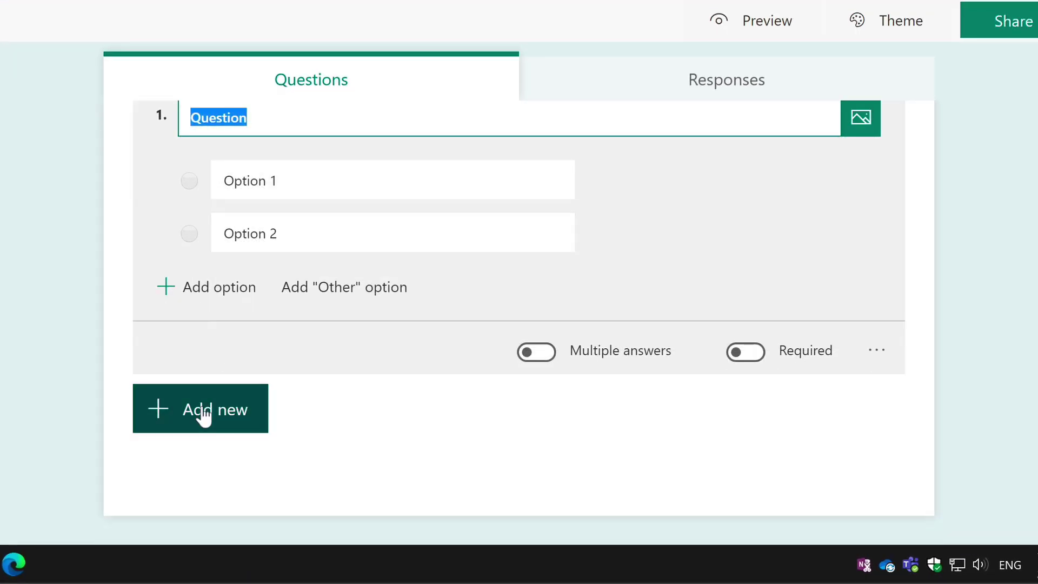
click(203, 416)
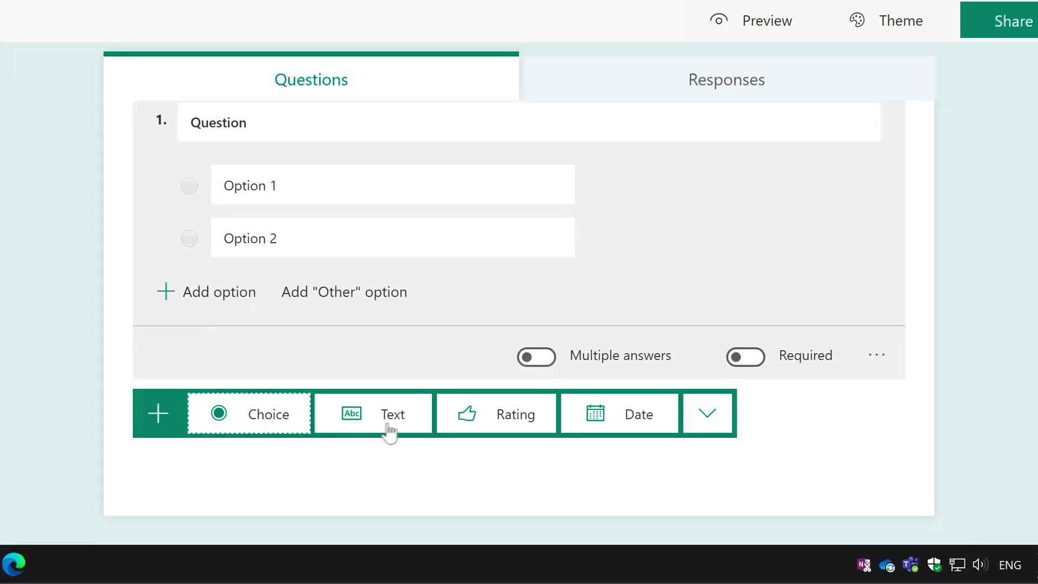
click(387, 426)
Add a star rating question and preview the survey as a respondent.
click(238, 404)
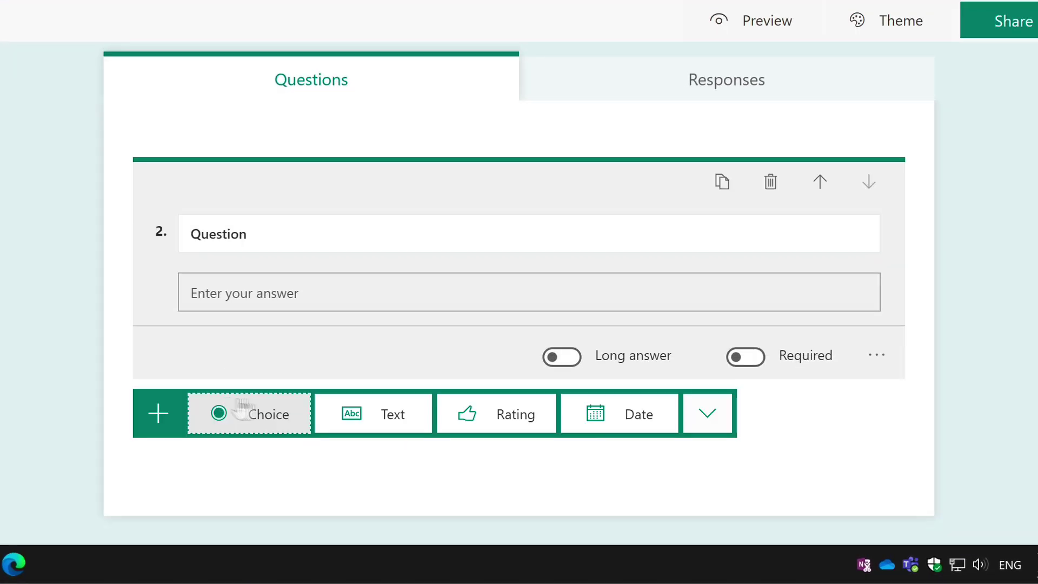
click(510, 424)
scroll(99, 308, up, 8)
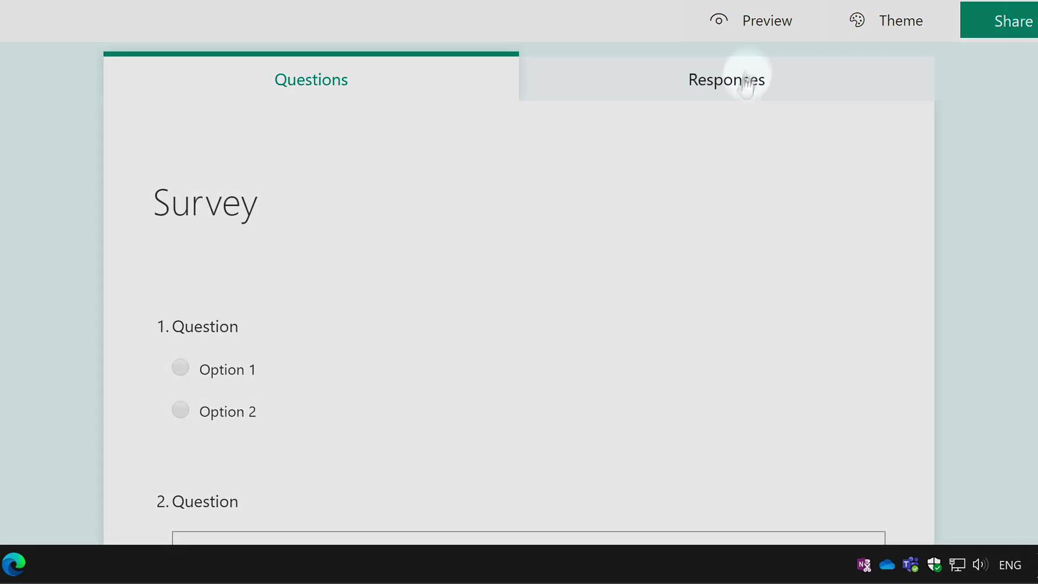
click(757, 21)
scroll(85, 208, down, 6)
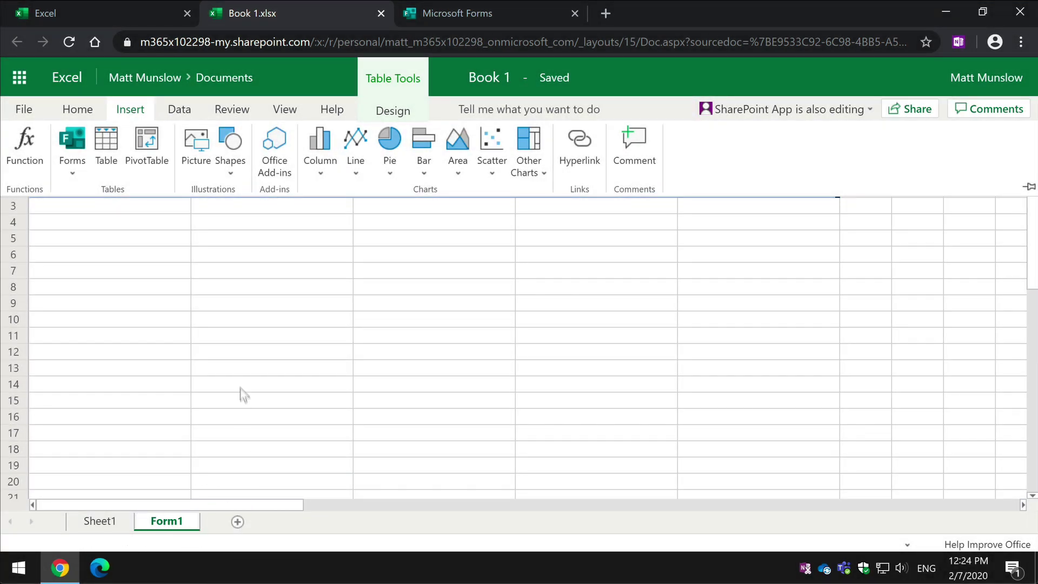
Dismiss the ribbon dropdown and scroll across the Form1 table headers from ID to Question3.
click(240, 385)
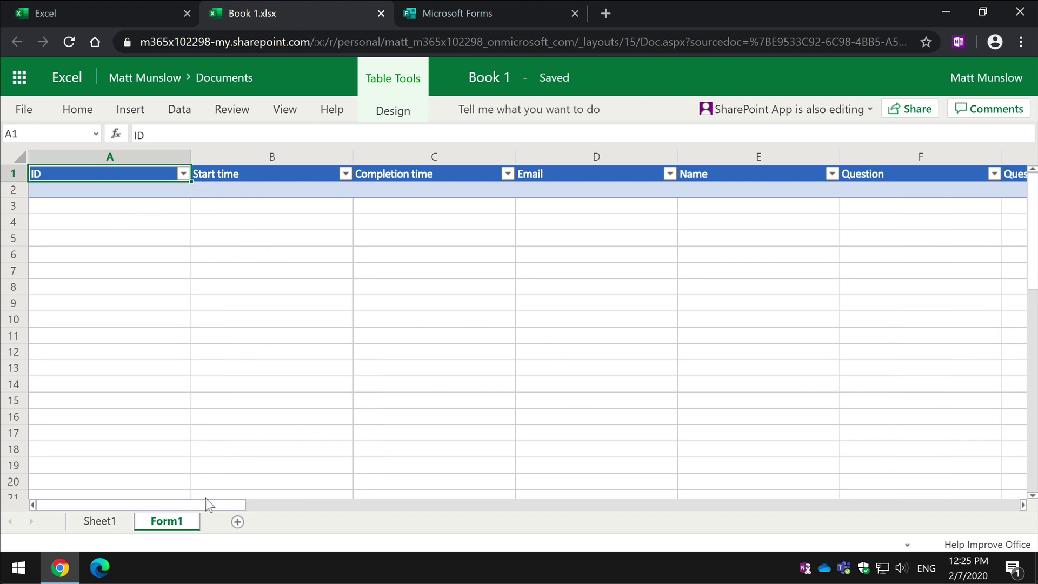
drag(205, 498, 266, 507)
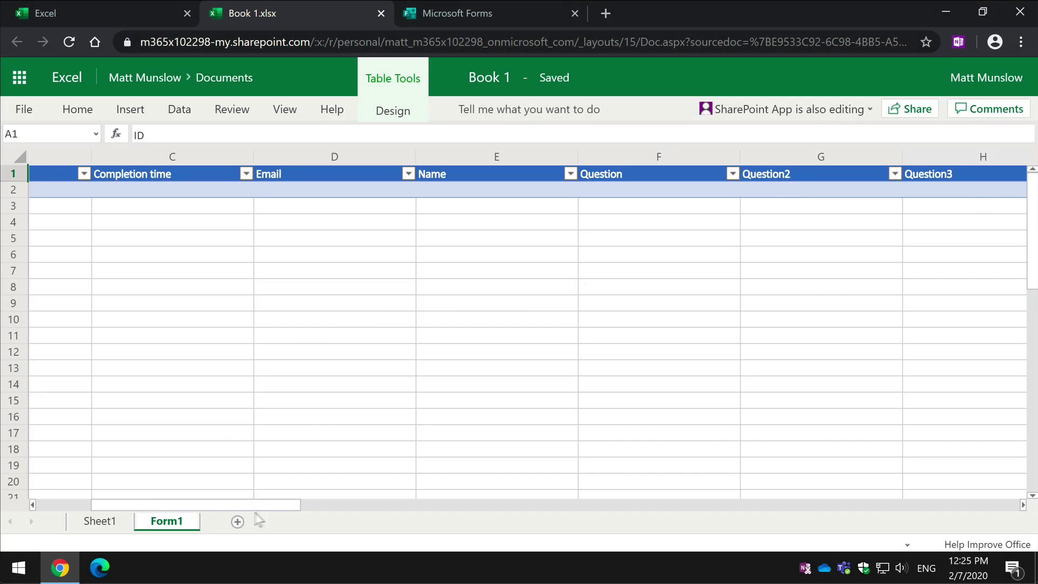
drag(277, 505, 162, 511)
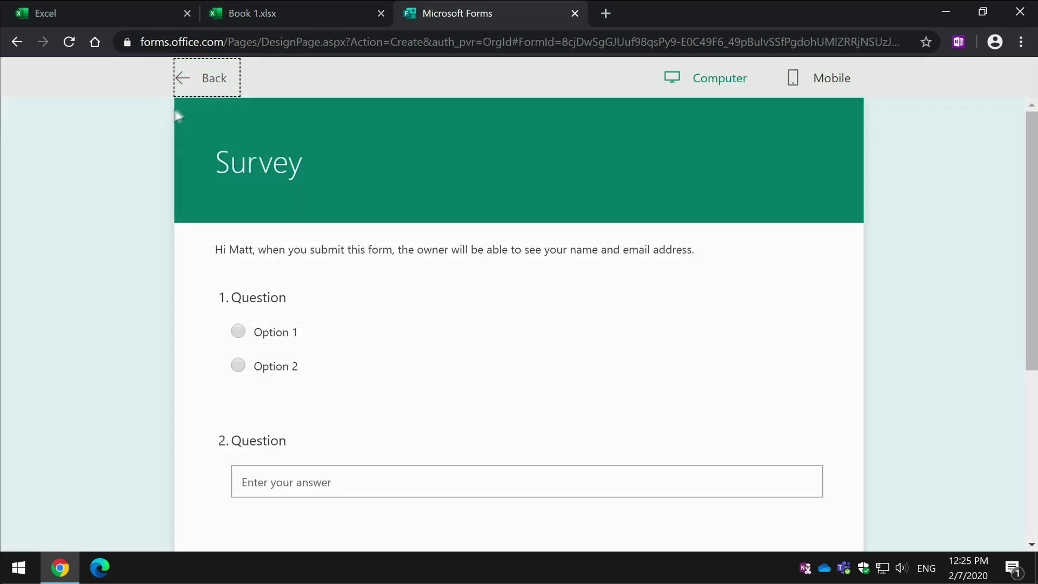
Return to the form designer, then reopen the Survey in respondent preview.
click(204, 89)
click(661, 159)
click(714, 122)
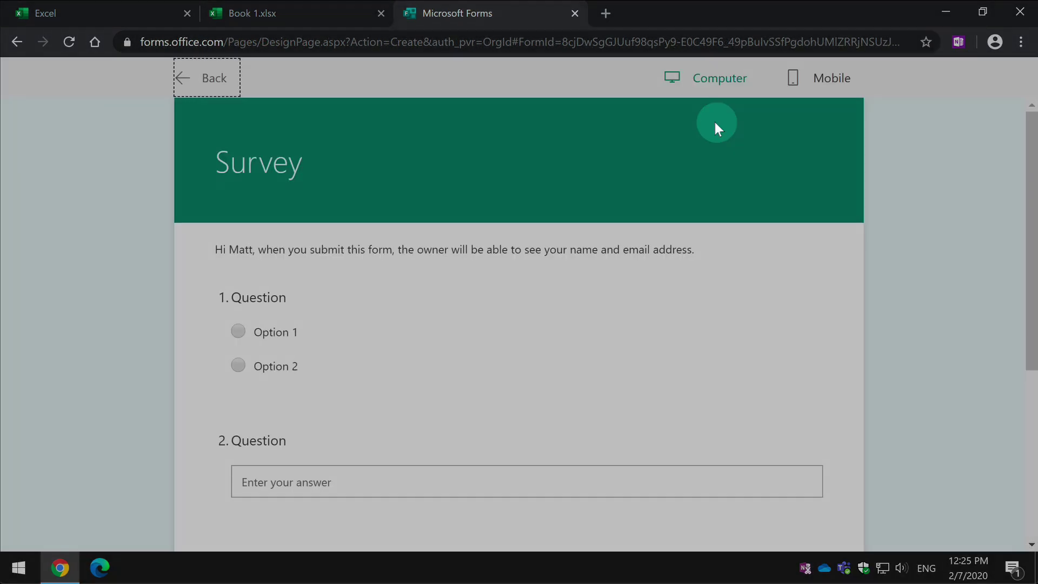
scroll(561, 346, down, 5)
scroll(291, 280, up, 5)
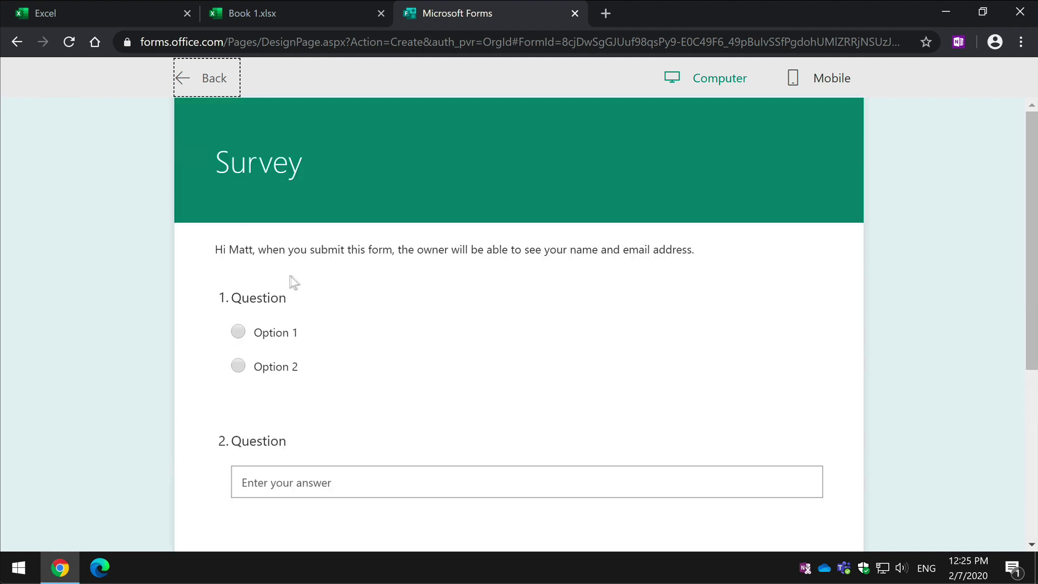
Answer Option 1, 'test' and a four-star rating, then submit the response.
click(255, 338)
scroll(317, 411, down, 3)
click(297, 319)
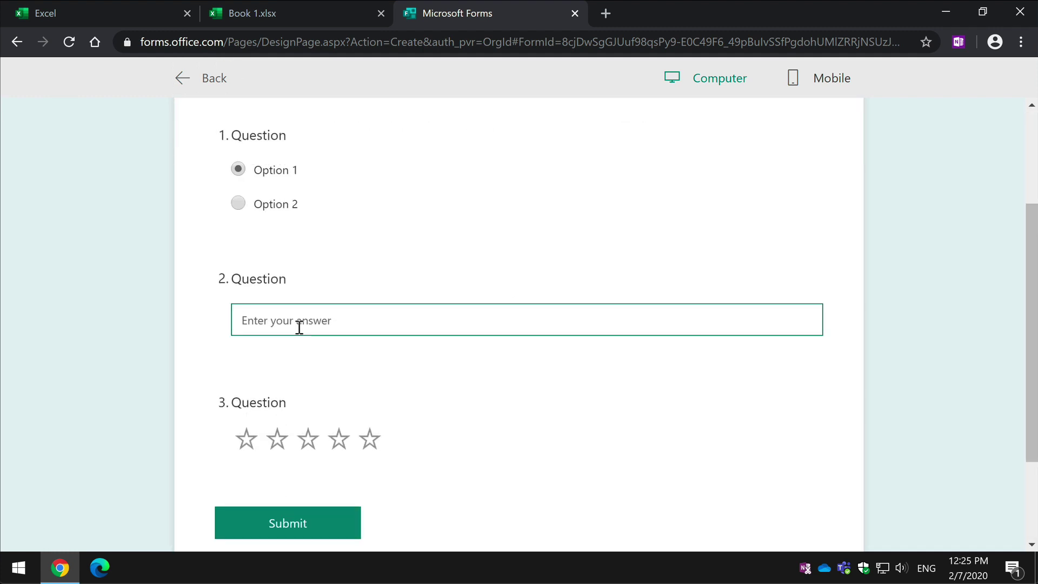
text(test)
click(339, 439)
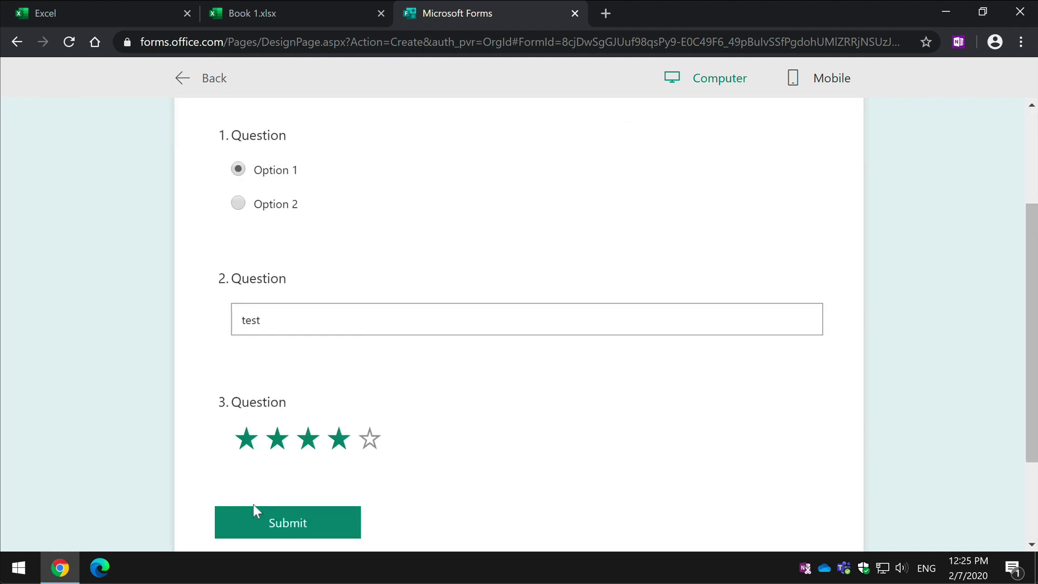
click(257, 512)
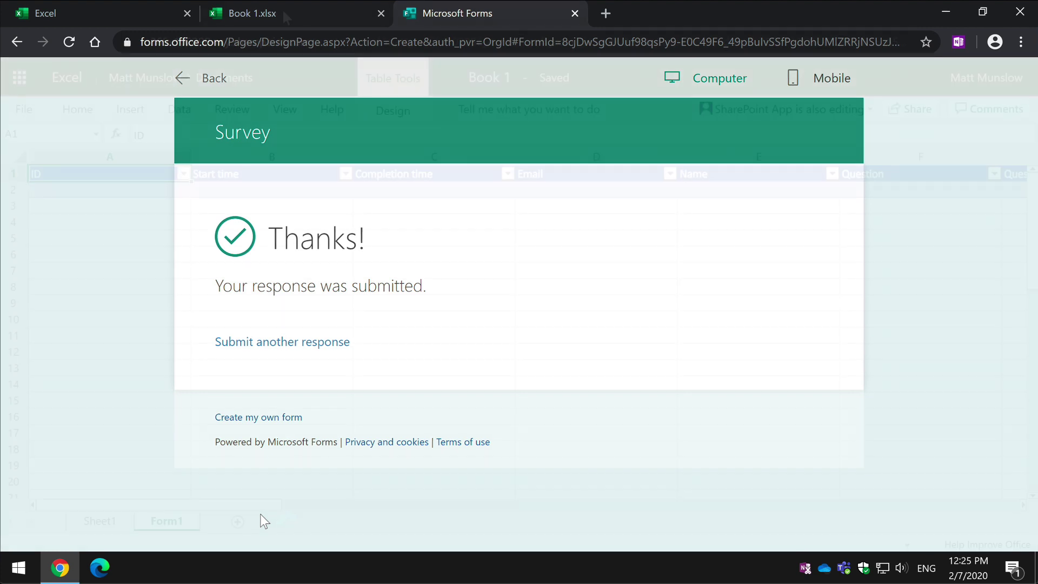
Reload the Book 1.xlsx tab so the test response shows in row 2 of Form1.
click(283, 13)
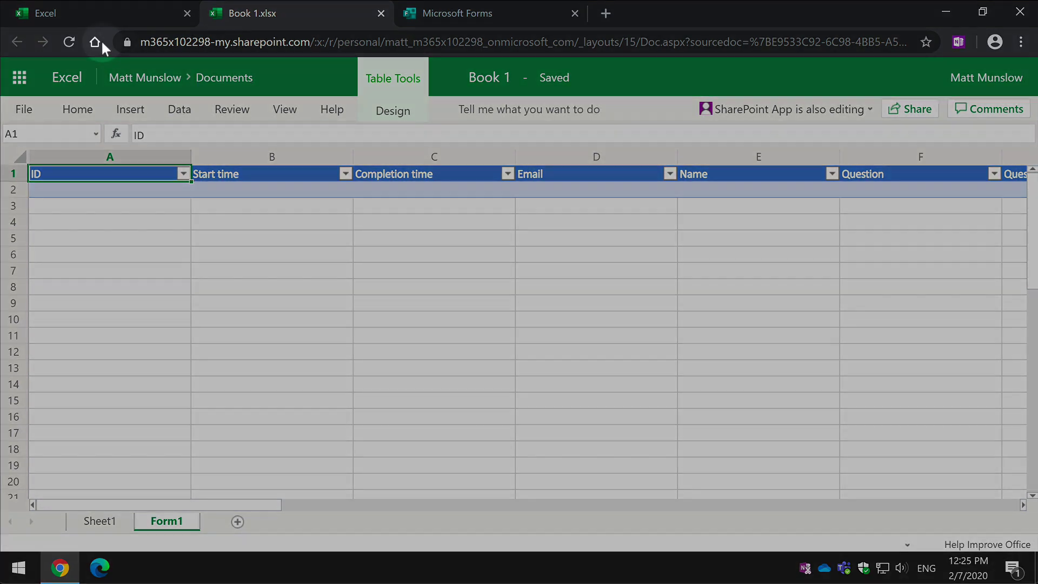
click(69, 42)
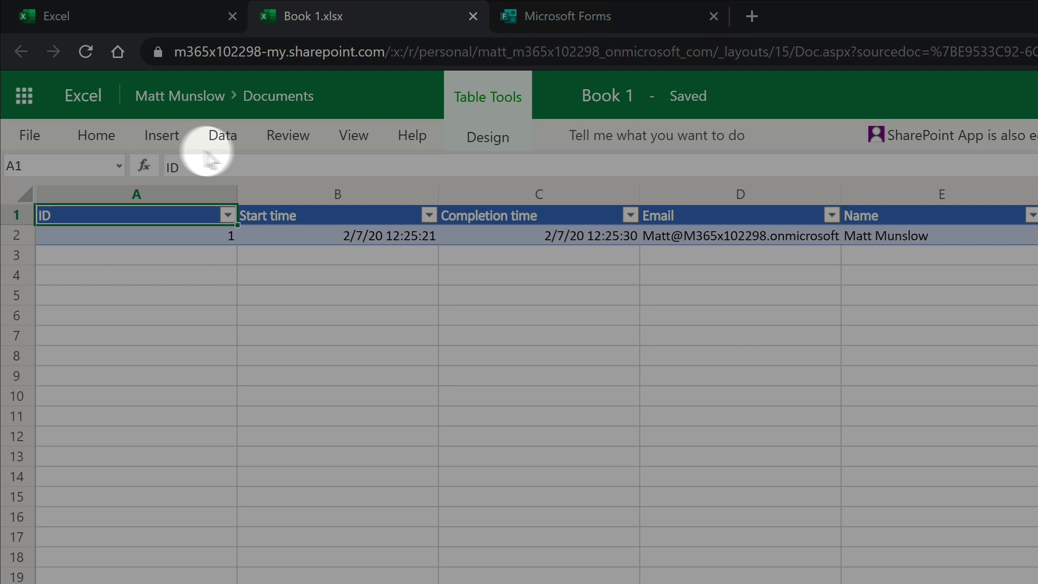
Show the linked form's preview, edit, send and delete actions from the Insert tab's Forms menu.
click(163, 137)
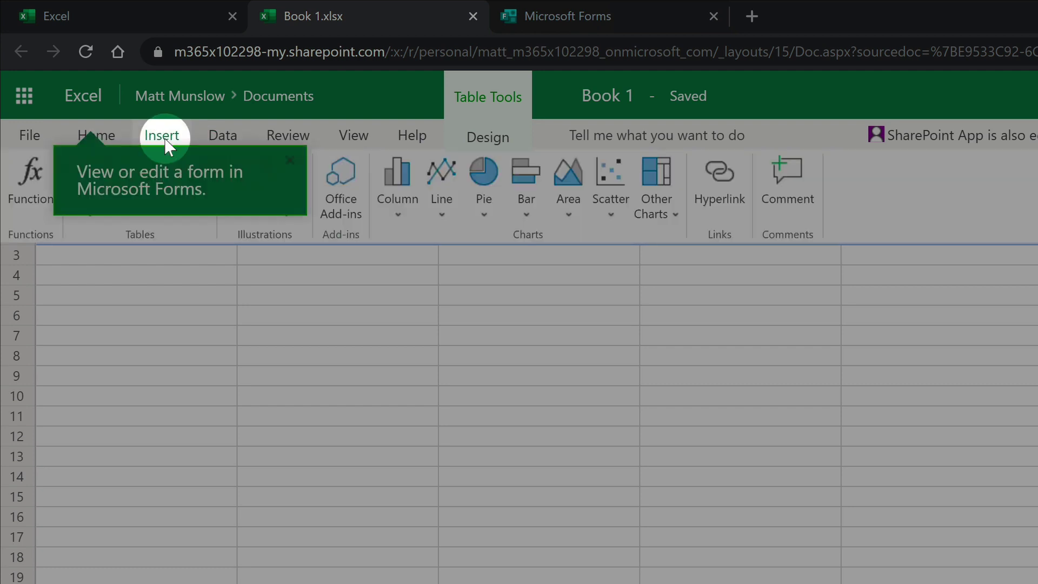
click(90, 213)
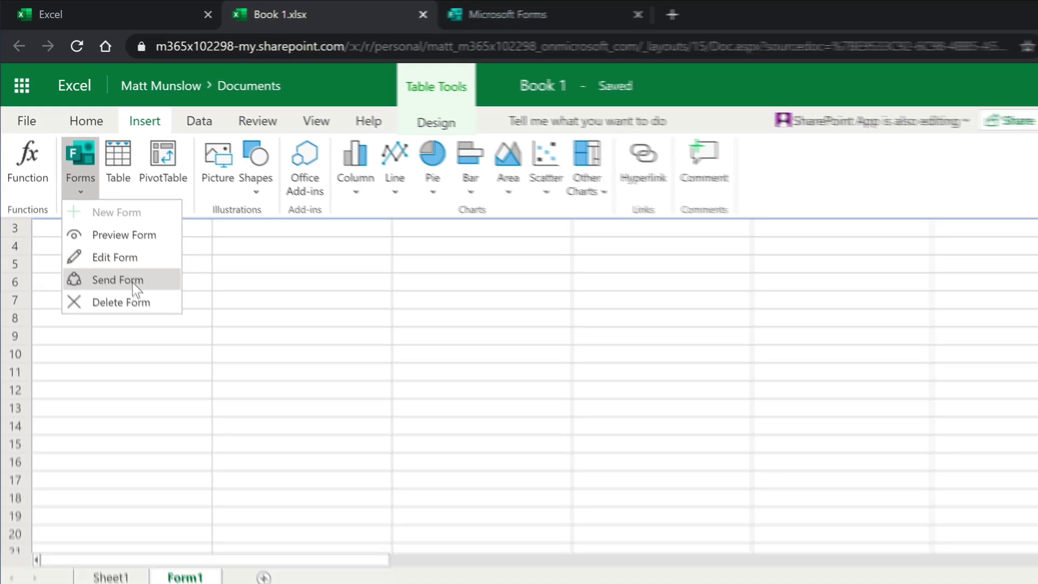
Open the Survey's sharing options and copy its response link.
click(131, 313)
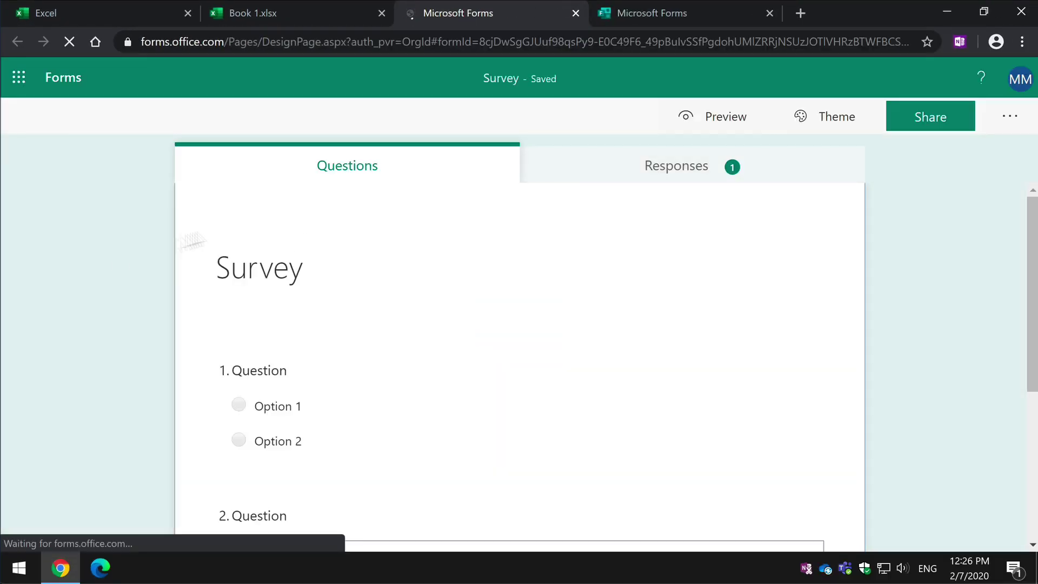
click(899, 136)
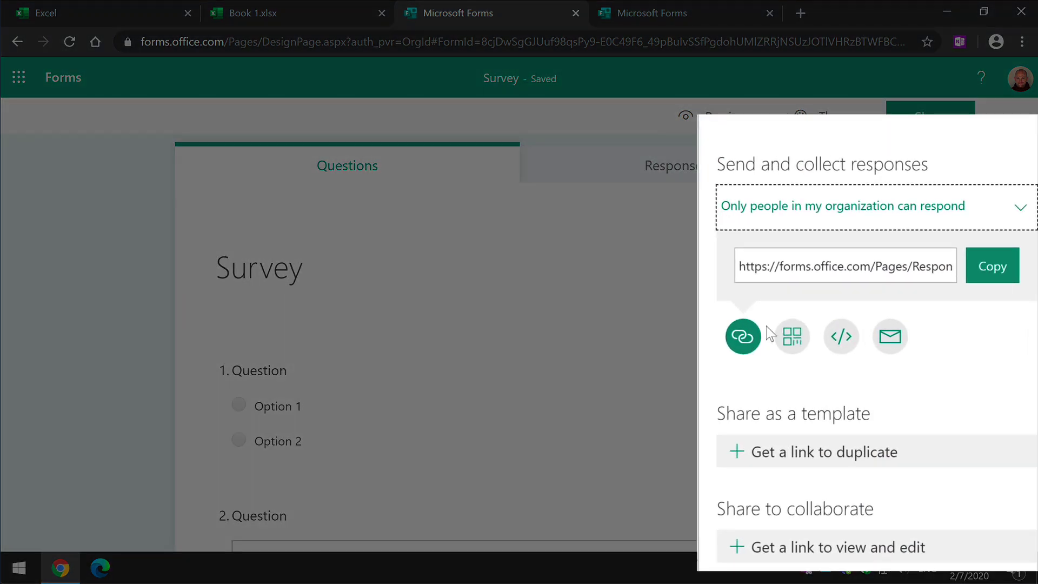
click(791, 277)
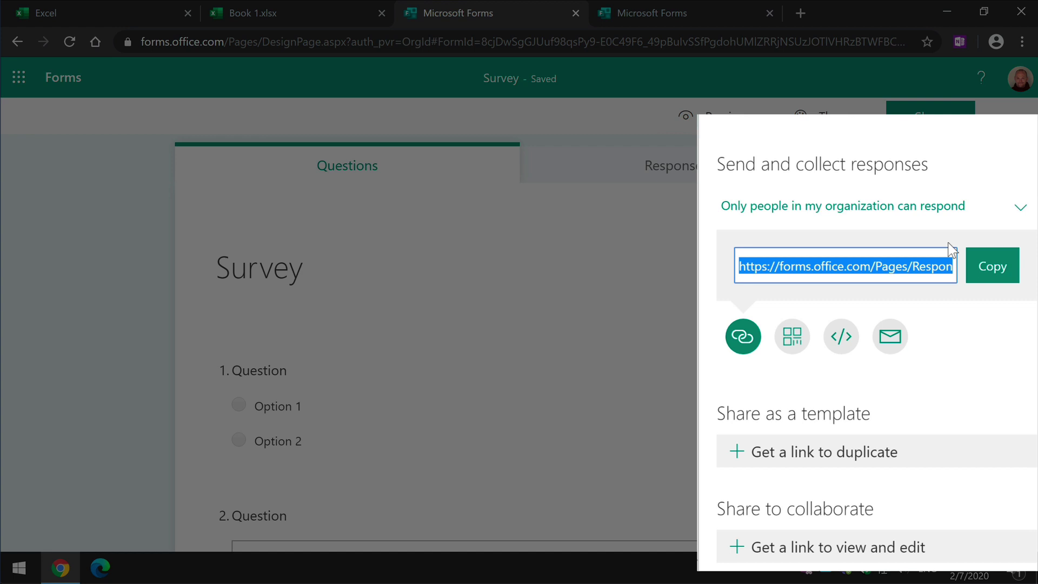
click(992, 267)
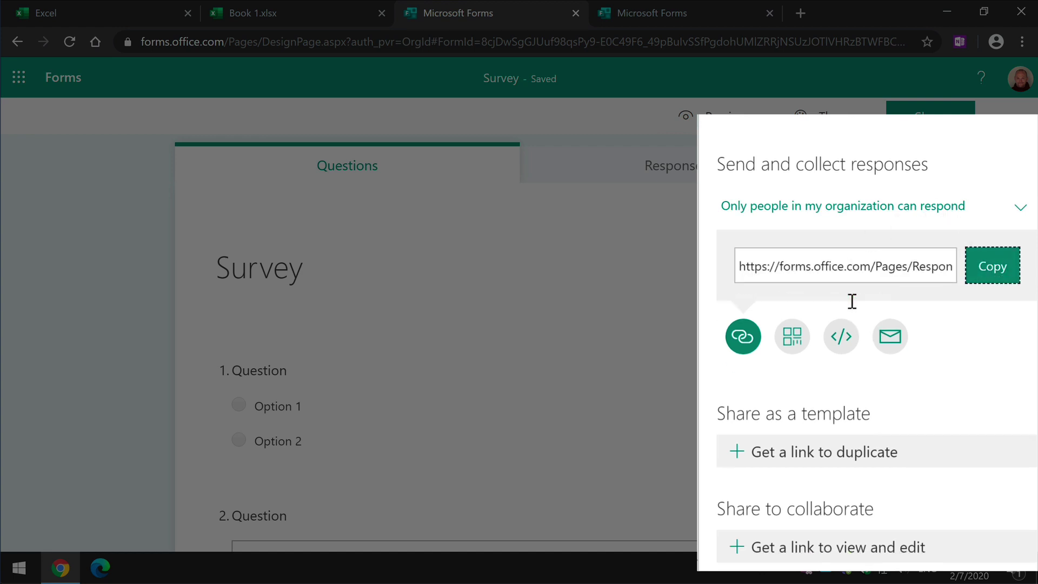
Try the QR code, embed and e-mail sharing options, then check who can respond.
click(788, 338)
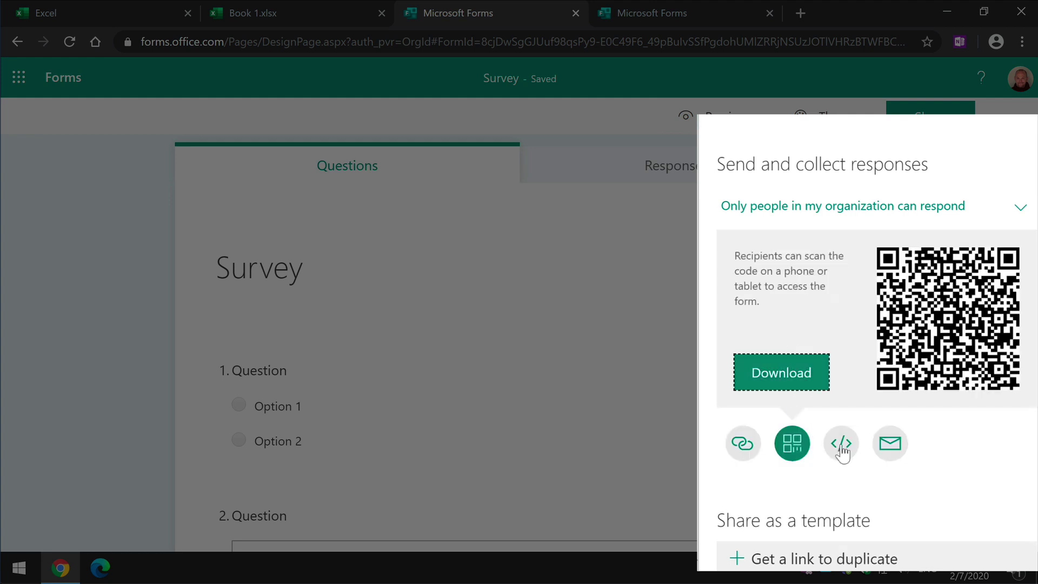
click(842, 447)
click(890, 368)
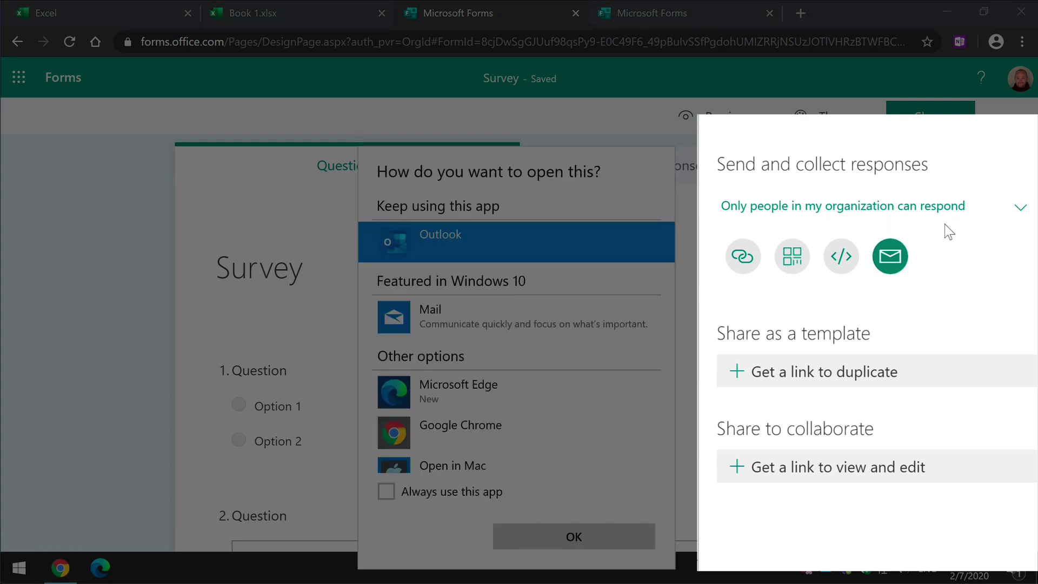
click(610, 540)
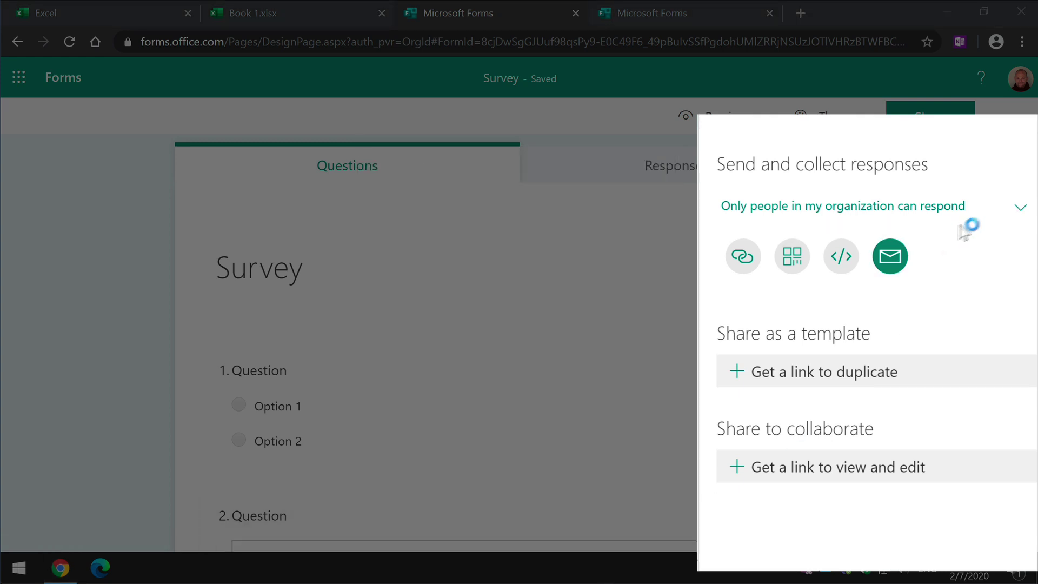
click(1021, 208)
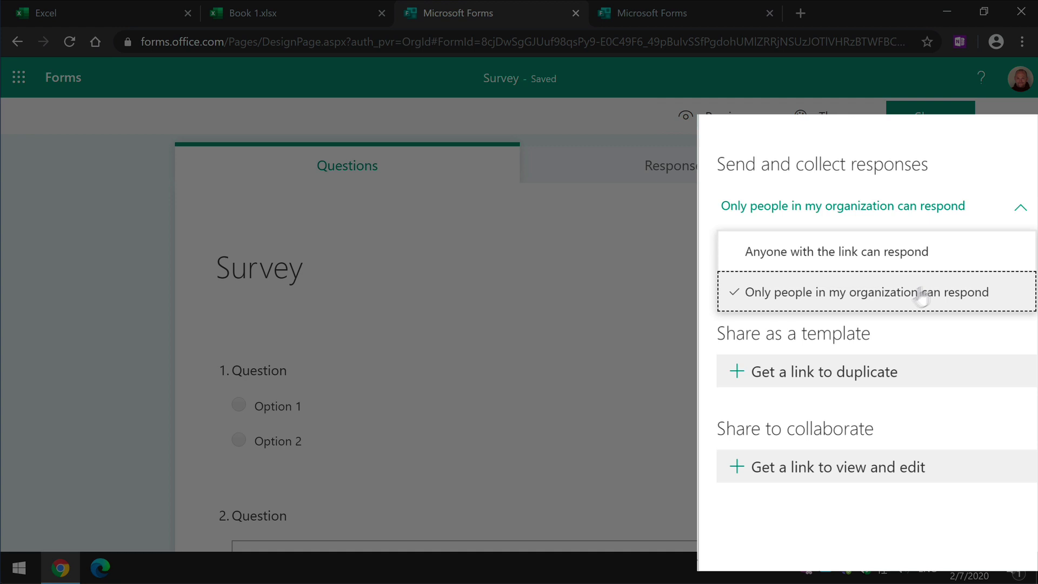